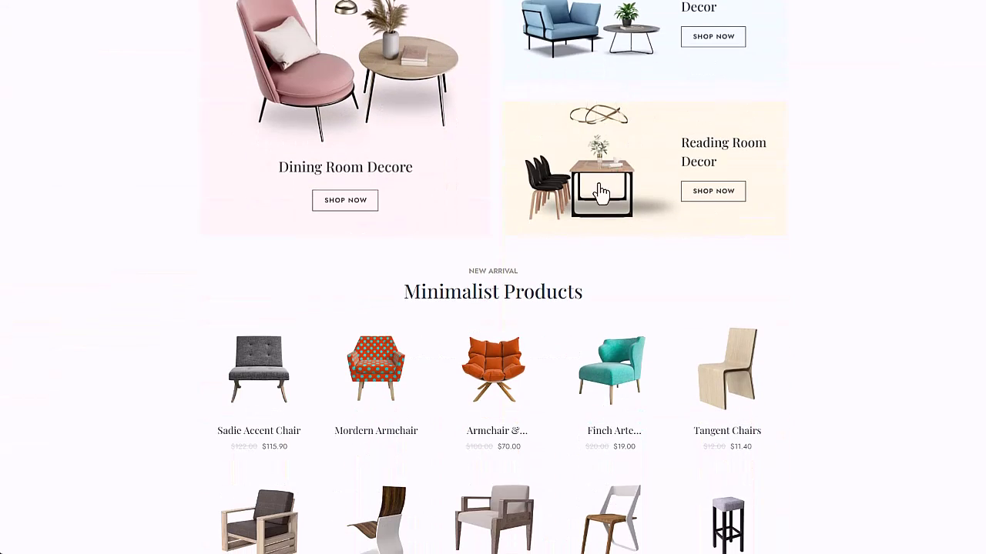
# Open the Armchair & Lounge Sofa product, add it to the cart and view the cart
pyautogui.click(501, 377)
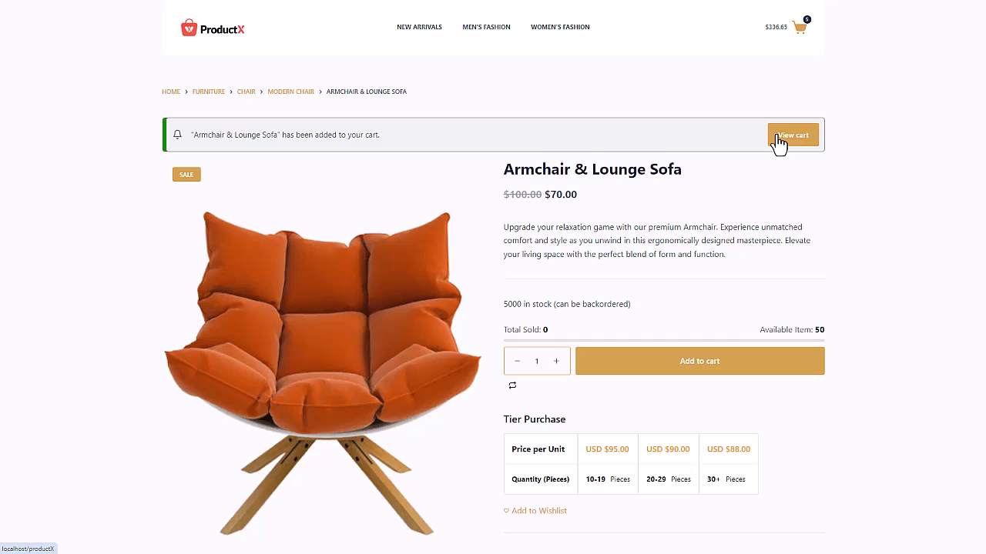
pyautogui.click(780, 143)
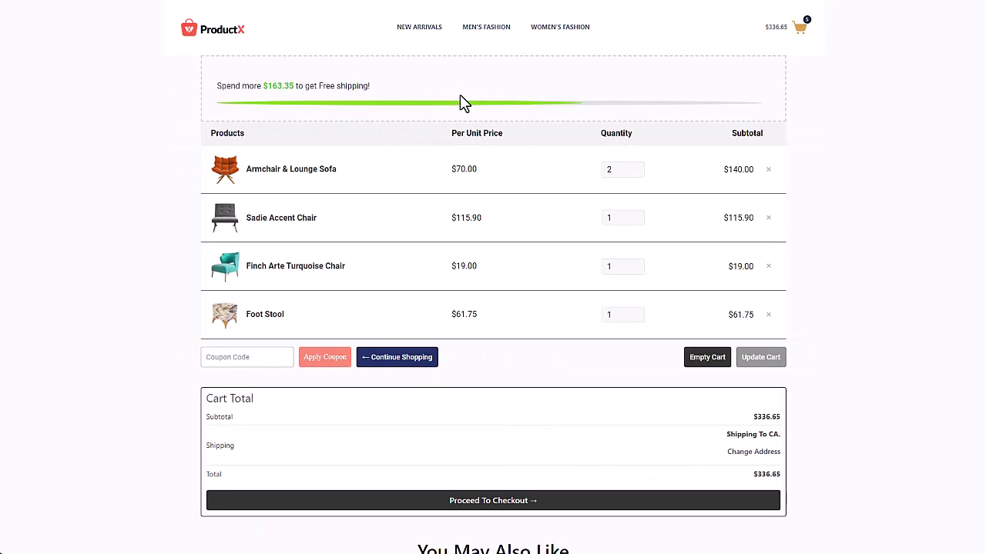
# Set the Armchair & Lounge Sofa quantity to 10 and update the cart
pyautogui.doubleClick(619, 171)
pyautogui.press('BackSpace')
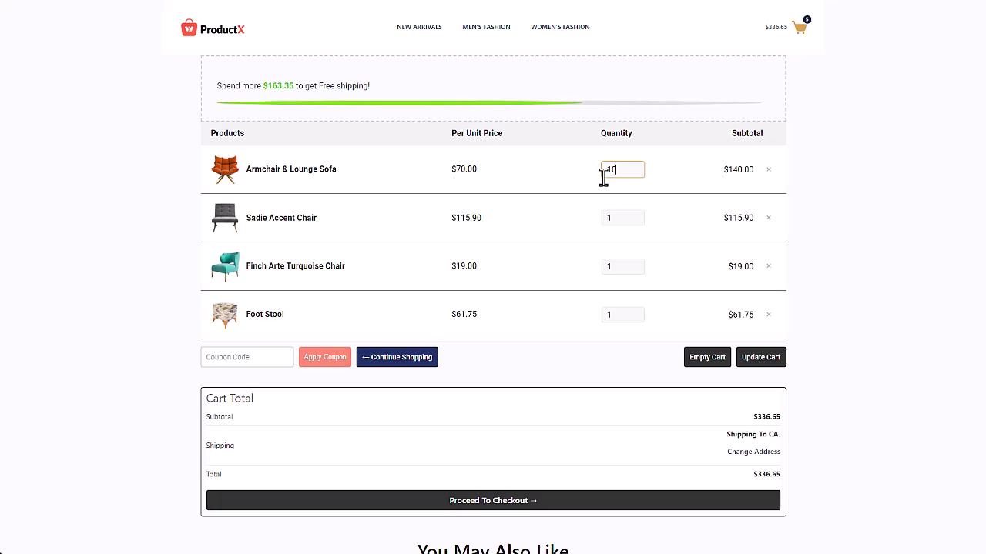
pyautogui.click(771, 364)
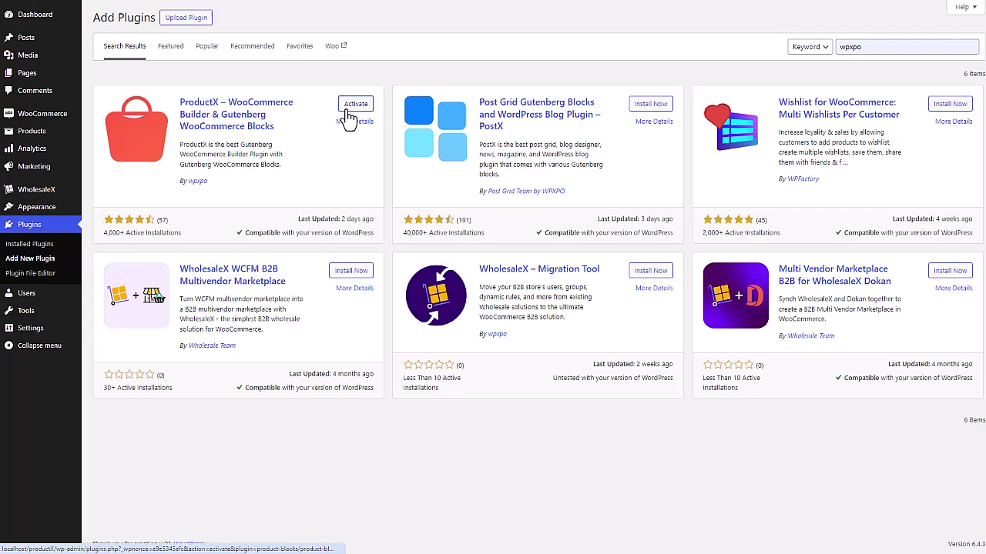
# Activate the ProductX plugin and go to the cart templates in its Woo Builder
pyautogui.click(348, 108)
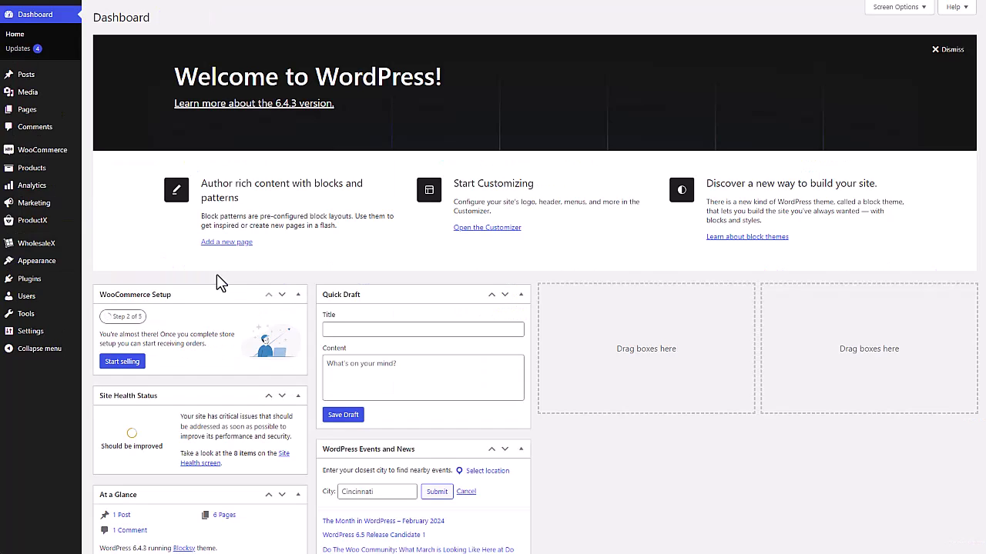
pyautogui.moveTo(61, 223)
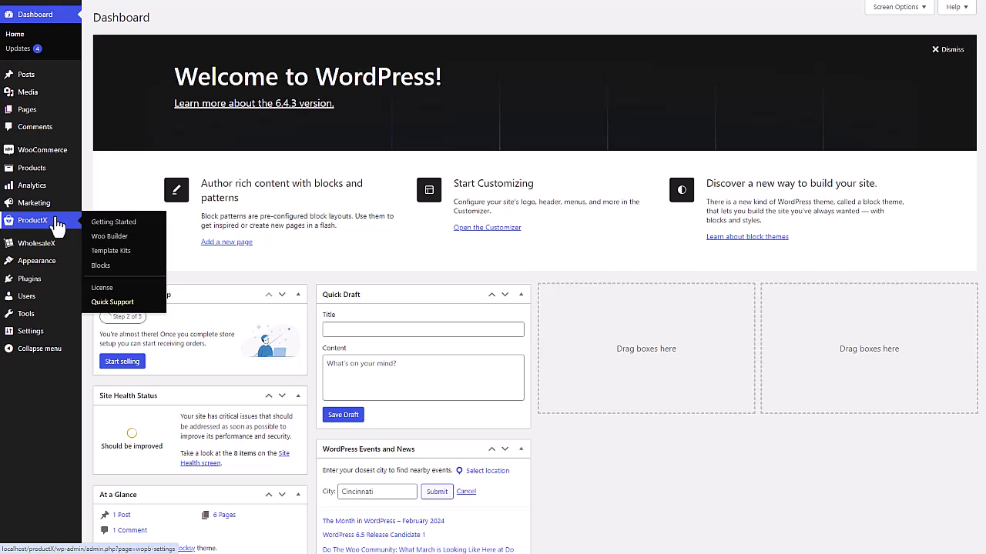
pyautogui.click(104, 238)
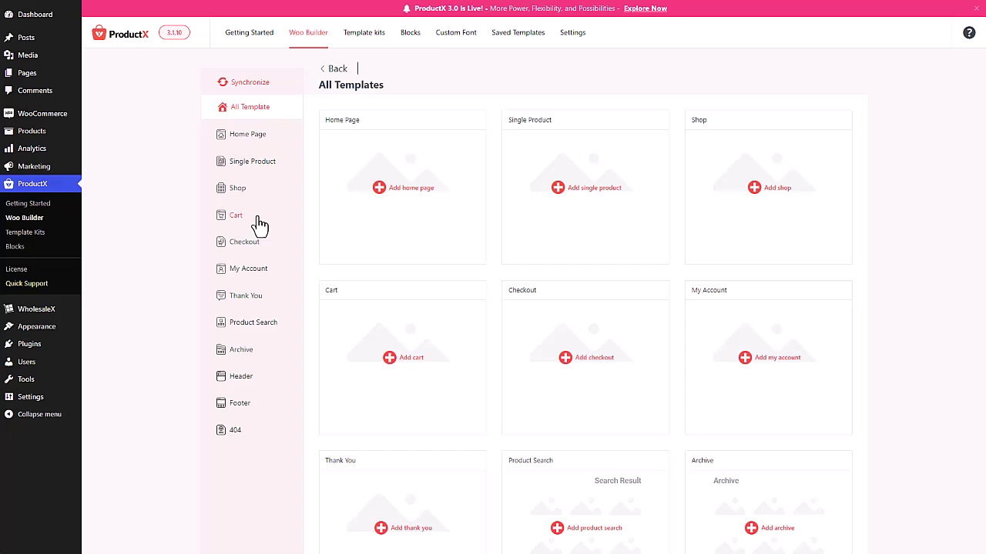
pyautogui.click(237, 223)
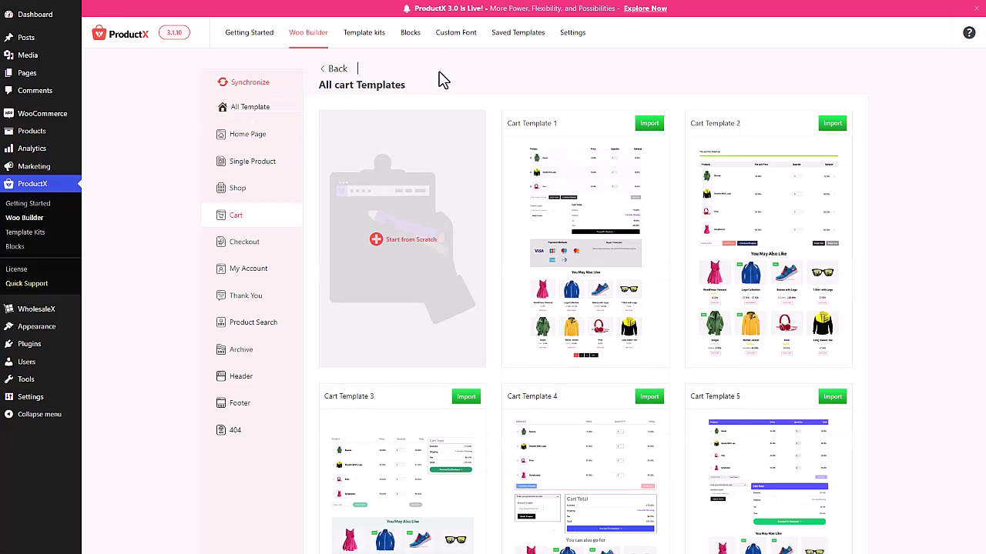
# Browse the cart templates and import Cart Template 1
pyautogui.scroll(-8, 438, 81)
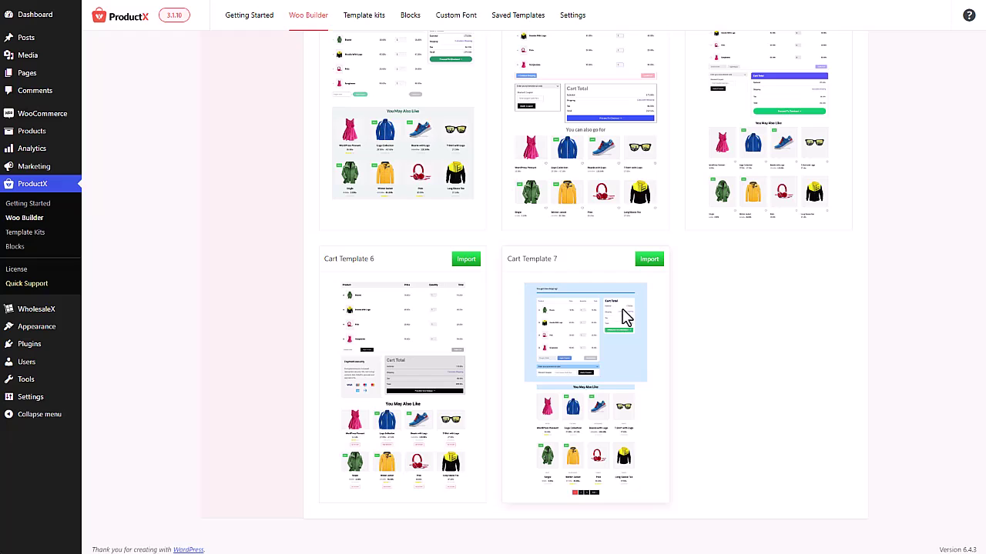
pyautogui.scroll(10, 634, 308)
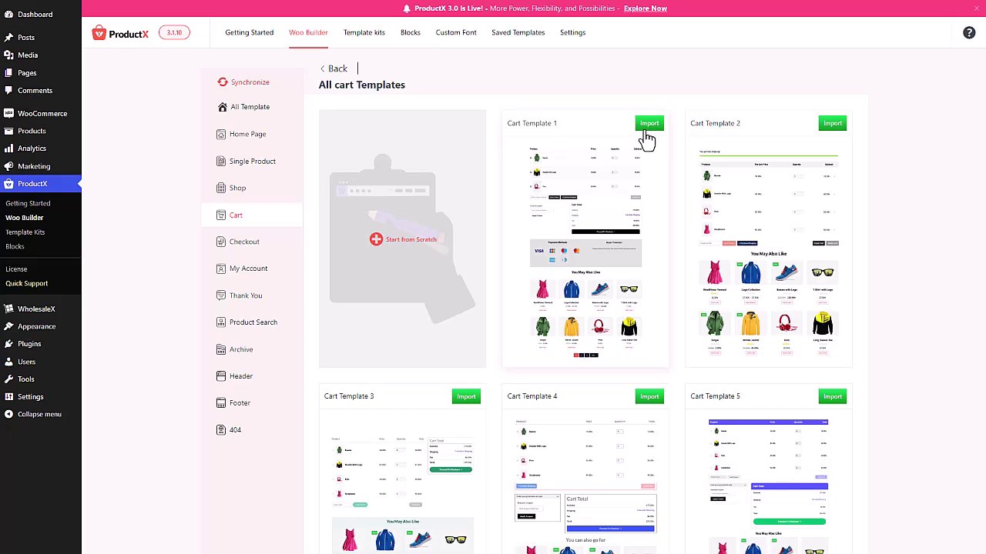
pyautogui.click(645, 134)
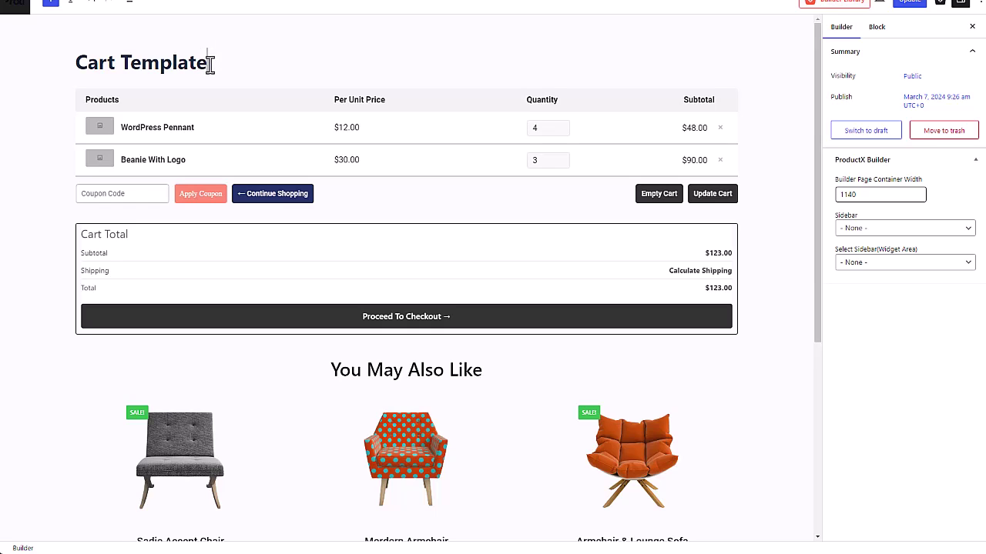
# Insert a Free Shipping Progress Bar block between the Cart Template title and the products table
pyautogui.press('Return')
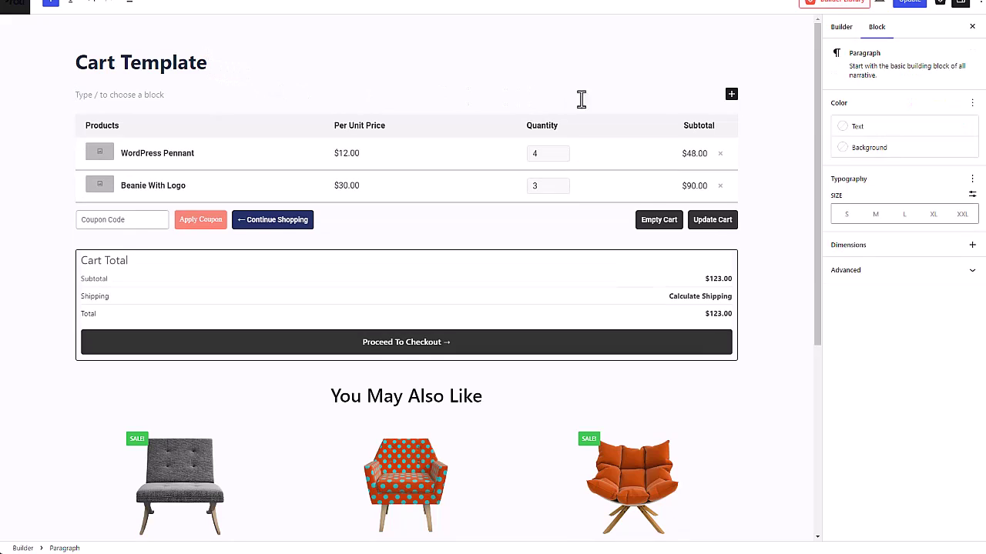
pyautogui.click(731, 96)
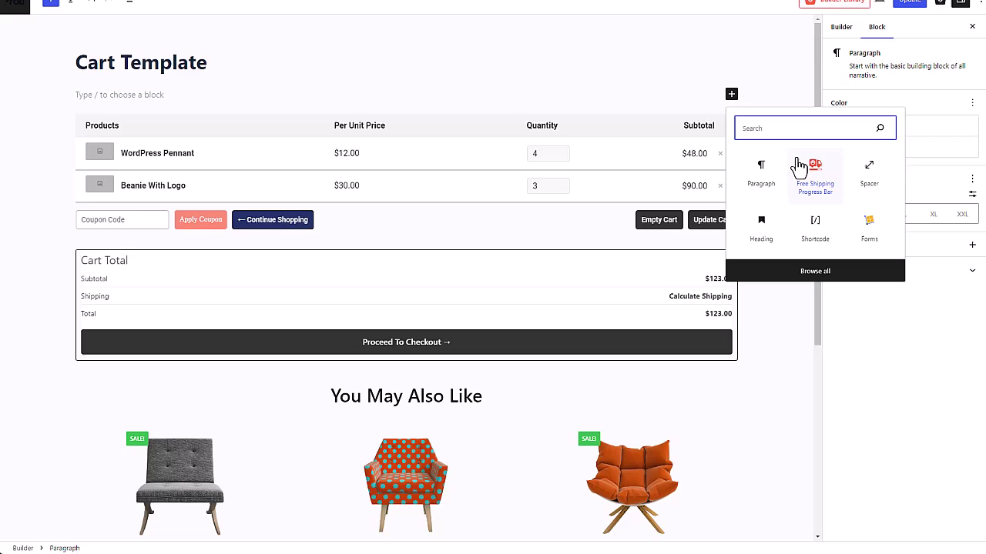
pyautogui.click(818, 193)
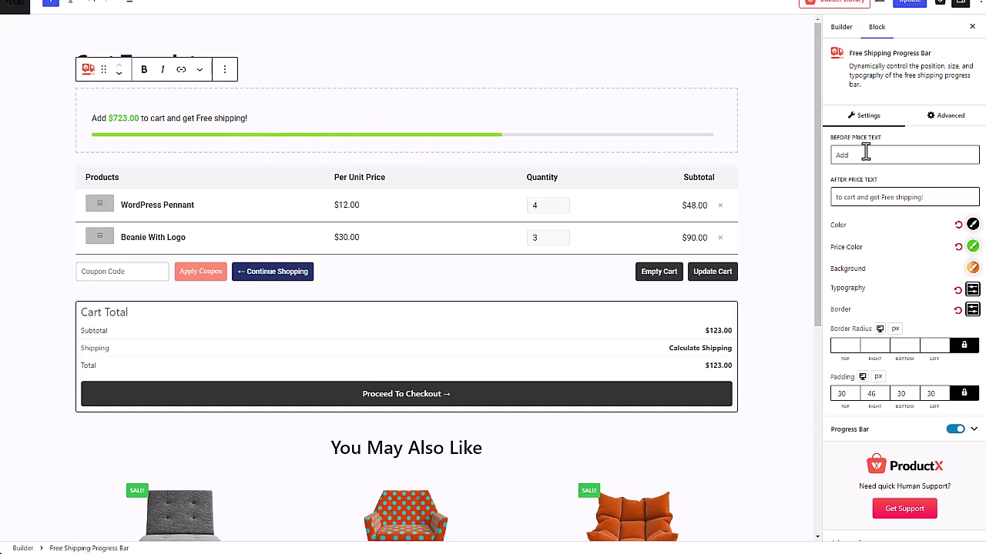
# Replace the progress bar block's before-price text with "You need spend only"
pyautogui.scroll(-1, 854, 339)
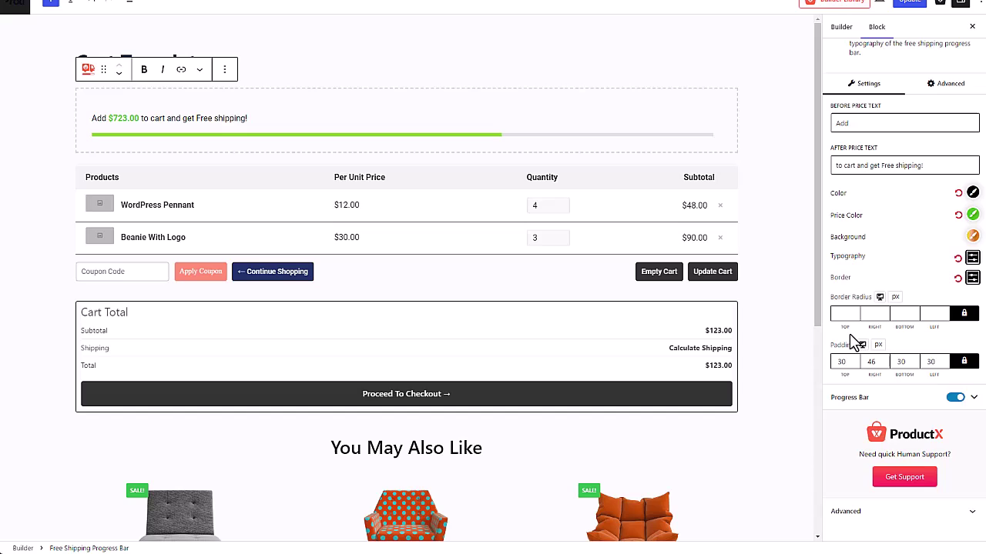
pyautogui.scroll(1, 851, 335)
pyautogui.click(851, 155)
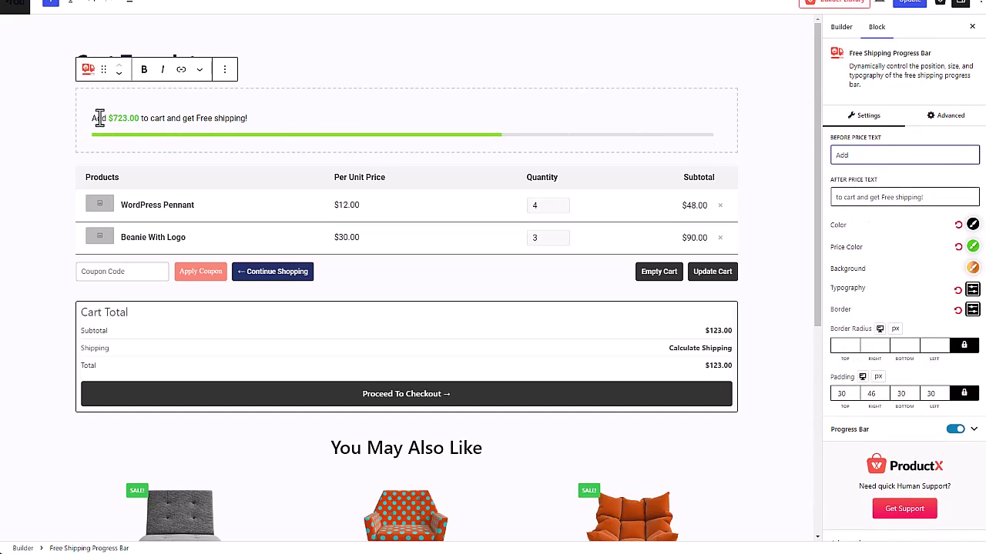
pyautogui.doubleClick(99, 118)
pyautogui.doubleClick(842, 156)
pyautogui.write('You need spend only')
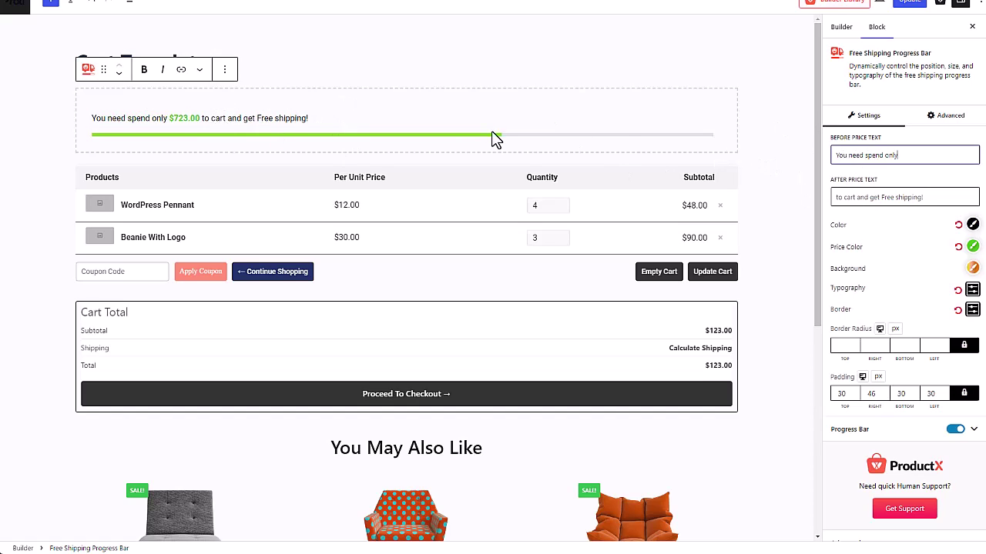
# Change the progress bar block's after-price text to "to get FREE SHIPPING!"
pyautogui.moveTo(871, 197); pyautogui.dragTo(931, 202)
pyautogui.press('BackSpace')
pyautogui.write('FREE SHIPPING!')
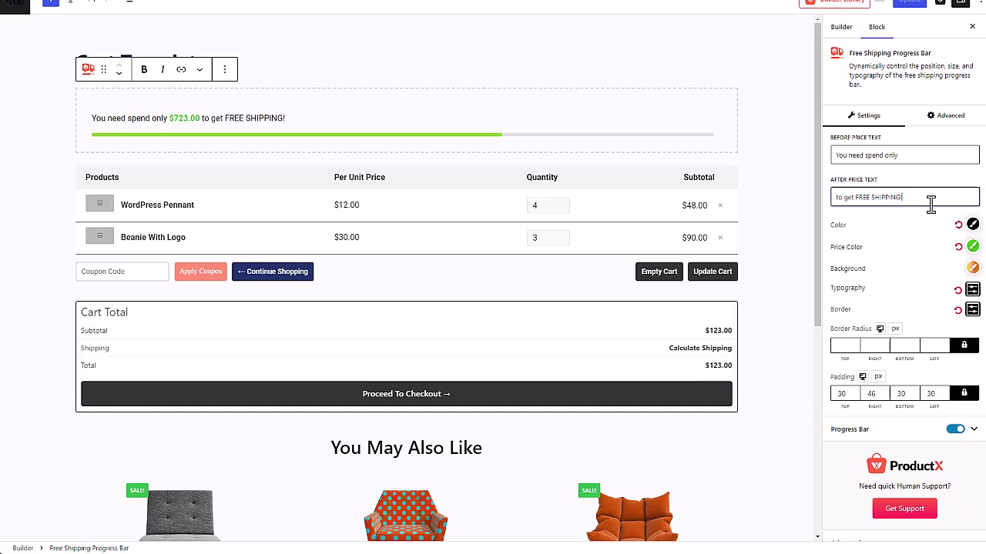
# Try a muted red text color and a dark gray-green price color (55634D) on the shipping message
pyautogui.click(973, 224)
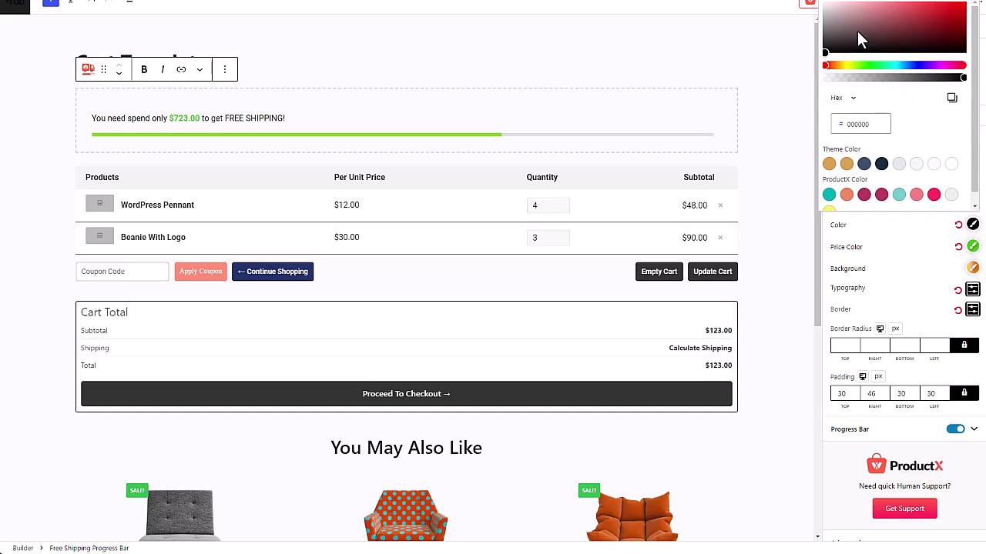
pyautogui.click(888, 17)
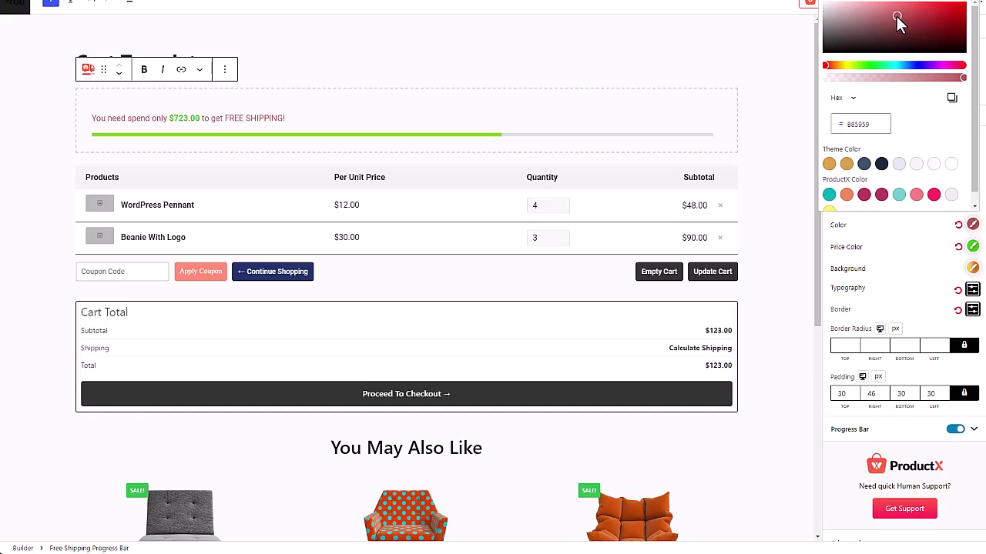
pyautogui.moveTo(897, 17); pyautogui.dragTo(923, 266)
pyautogui.click(973, 246)
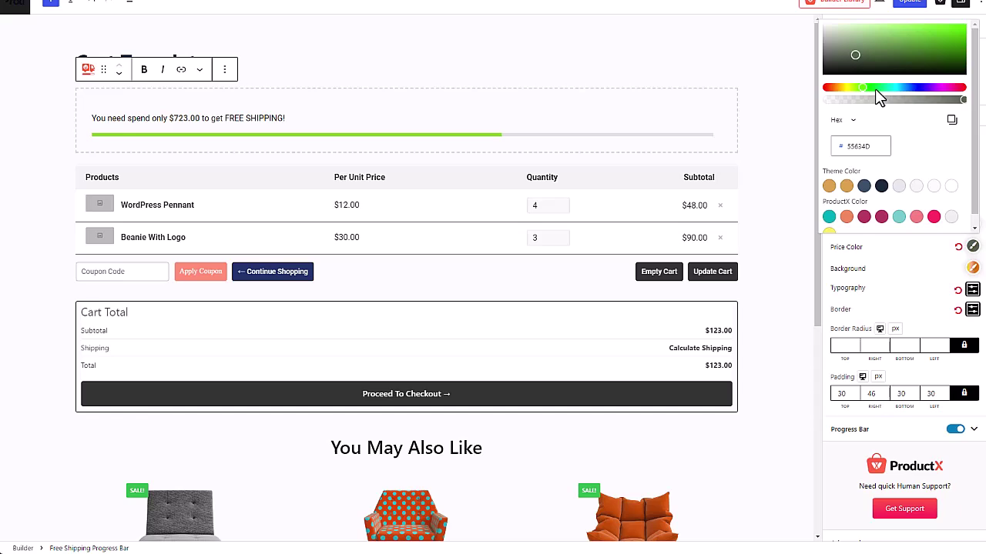
pyautogui.click(919, 288)
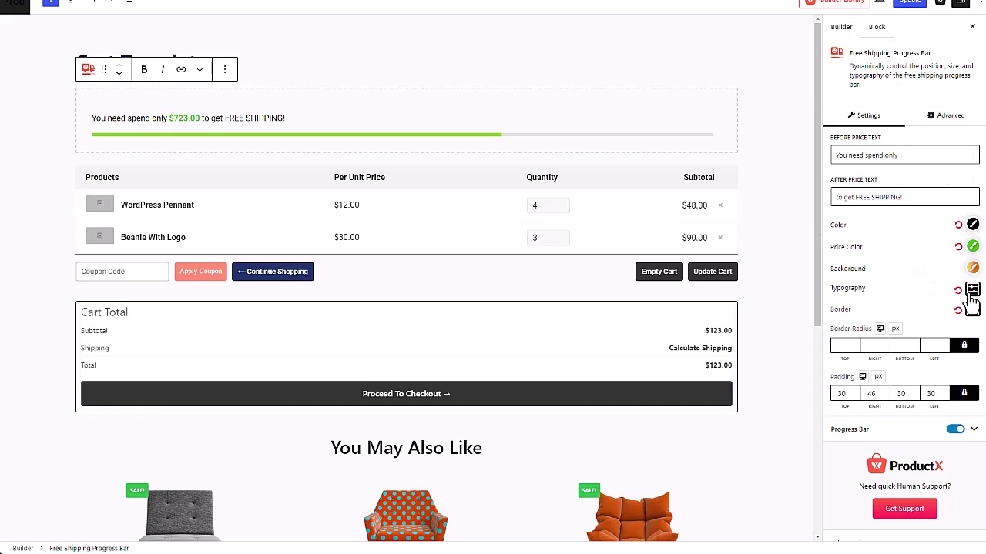
# Look over the typography and border options of the Free Shipping Progress Bar block
pyautogui.click(972, 291)
pyautogui.click(972, 292)
pyautogui.click(972, 309)
pyautogui.click(973, 309)
# Try placing the progress bar above its text, return it below the text, and set its height to 13
pyautogui.scroll(-1, 914, 382)
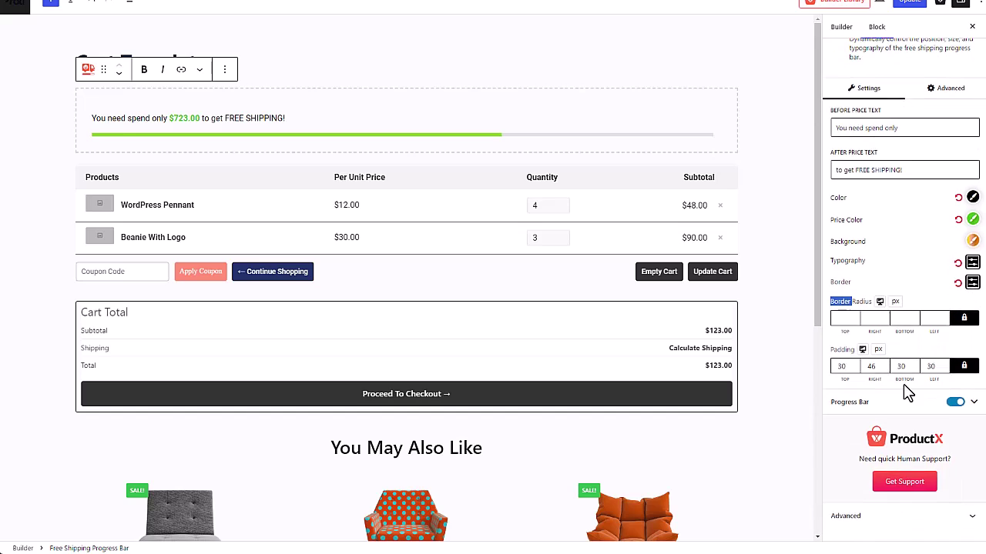
pyautogui.click(895, 407)
pyautogui.scroll(-1, 901, 412)
pyautogui.scroll(-1, 903, 416)
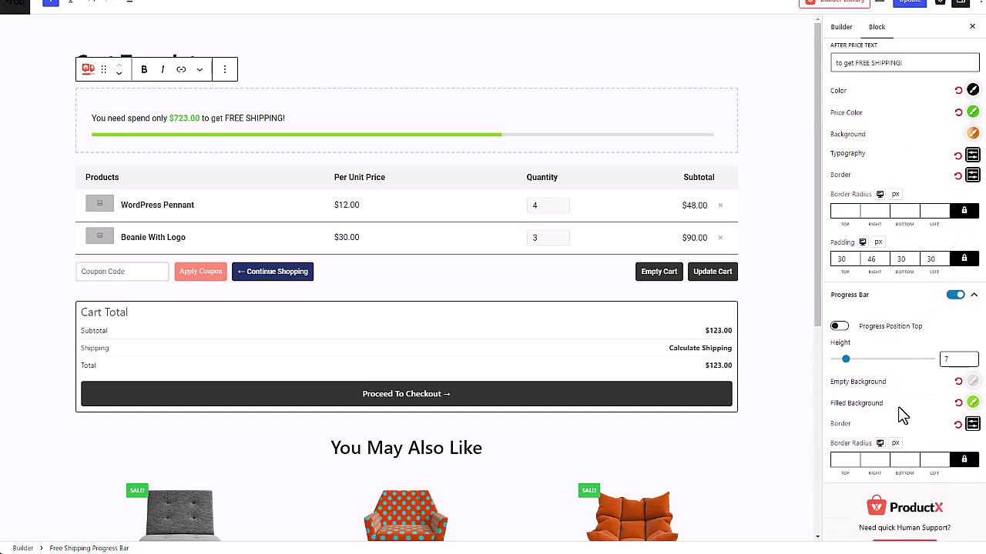
pyautogui.click(841, 328)
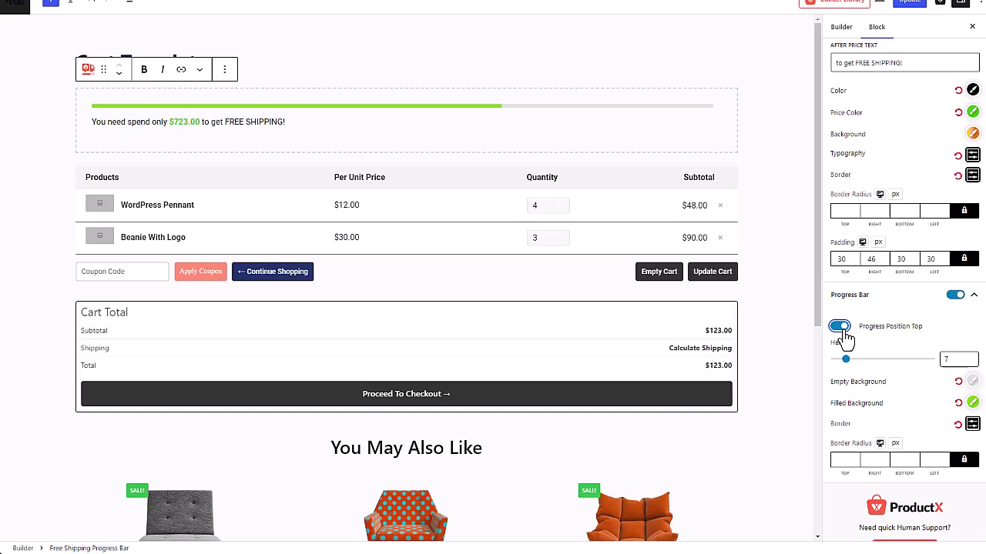
pyautogui.click(841, 328)
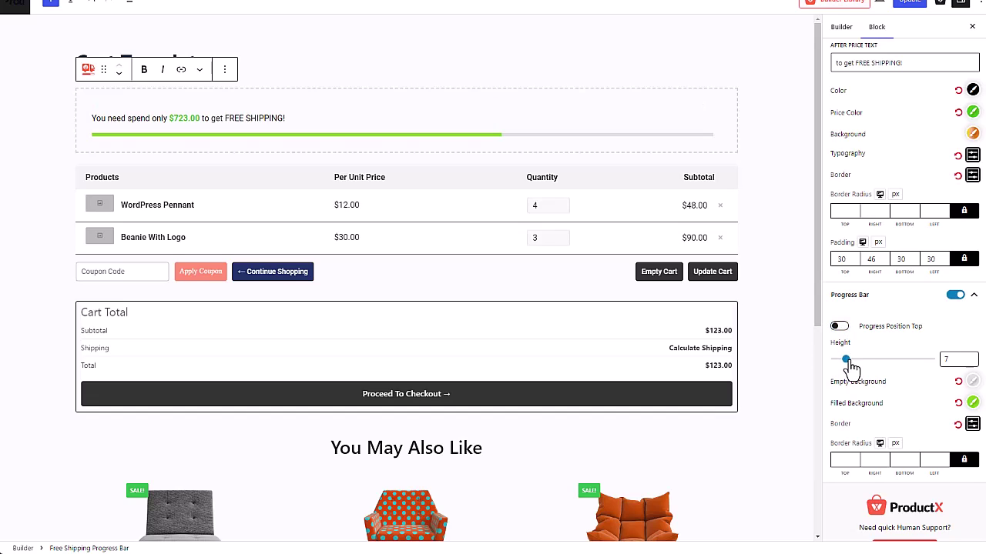
pyautogui.moveTo(847, 362); pyautogui.dragTo(869, 362)
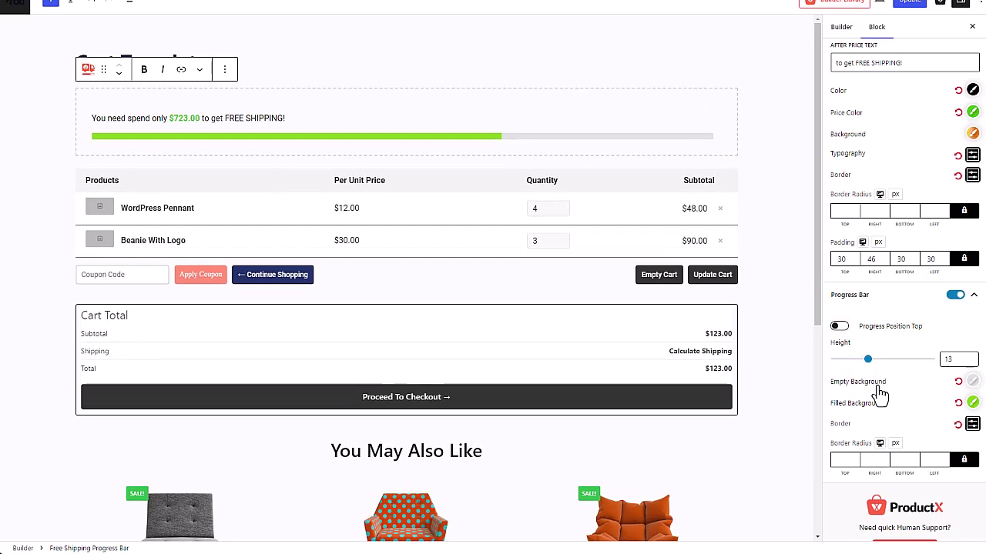
pyautogui.click(974, 389)
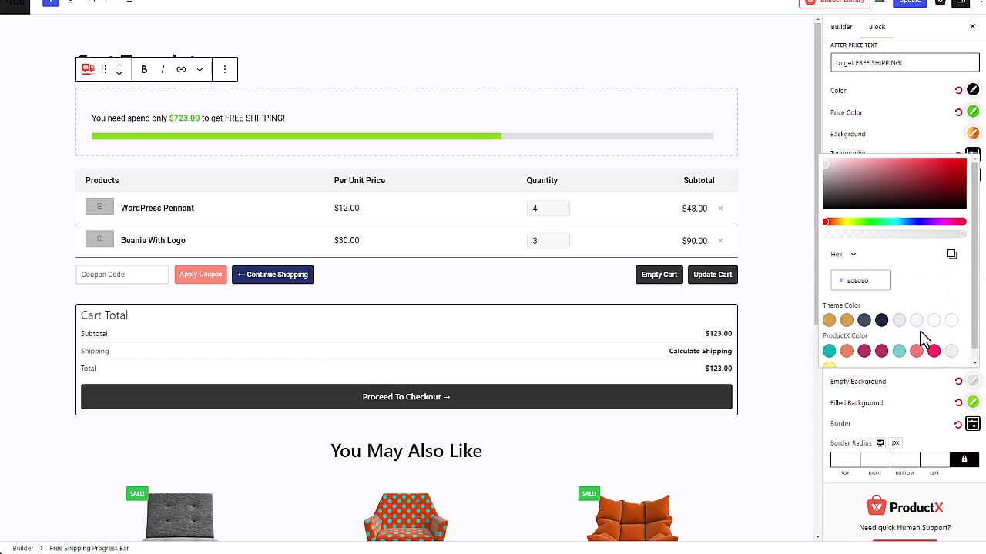
pyautogui.click(918, 408)
pyautogui.scroll(-1, 955, 412)
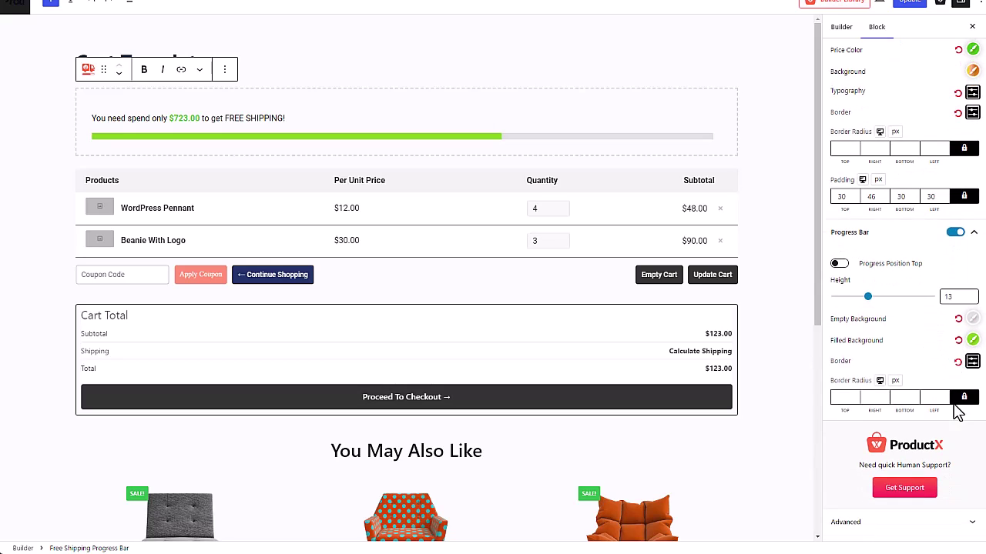
# Set the progress bar's border radius to 52 percent on all four corners and update the cart template
pyautogui.click(895, 370)
pyautogui.click(896, 420)
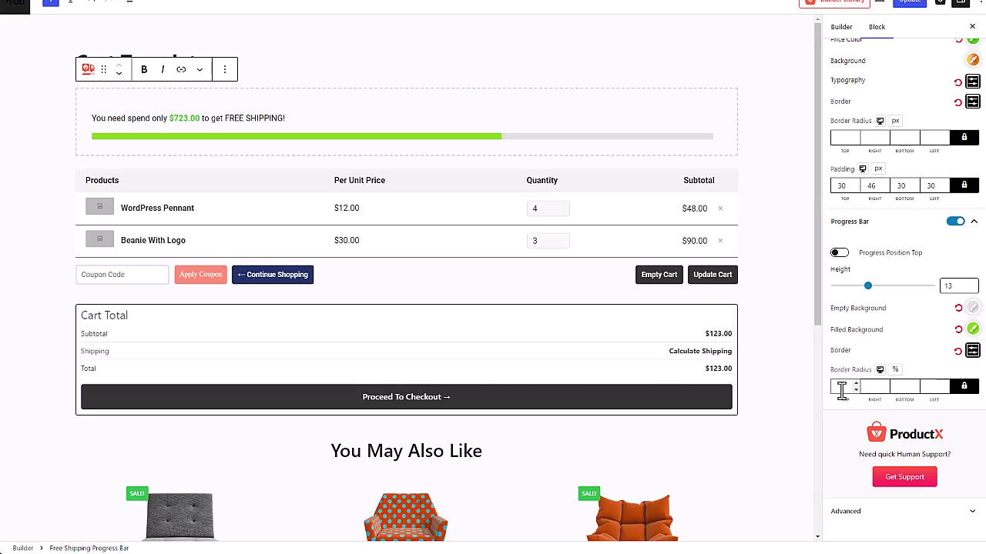
pyautogui.click(841, 388)
pyautogui.write('3')
pyautogui.press('Up')
pyautogui.press('Up')
pyautogui.press('Up')
pyautogui.press('Up')
pyautogui.press('Up')
pyautogui.press('Up')
pyautogui.press('Up')
pyautogui.press('Up')
pyautogui.press('Up')
pyautogui.press('Up')
pyautogui.press('Up')
pyautogui.press('Up')
pyautogui.press('Up')
pyautogui.press('Up')
pyautogui.press('Up')
pyautogui.press('Up')
pyautogui.press('Up')
pyautogui.press('Up')
pyautogui.press('Up')
pyautogui.press('Up')
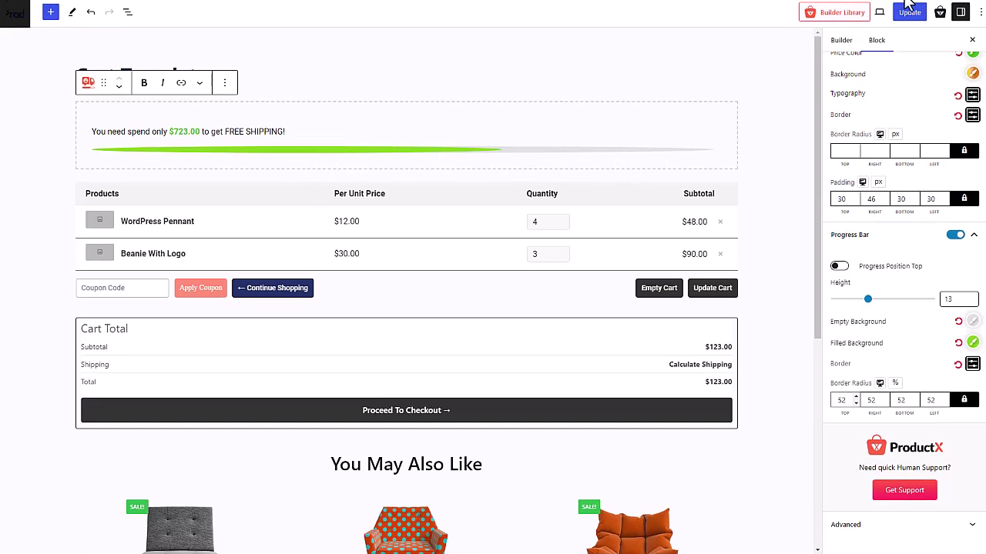
pyautogui.click(907, 13)
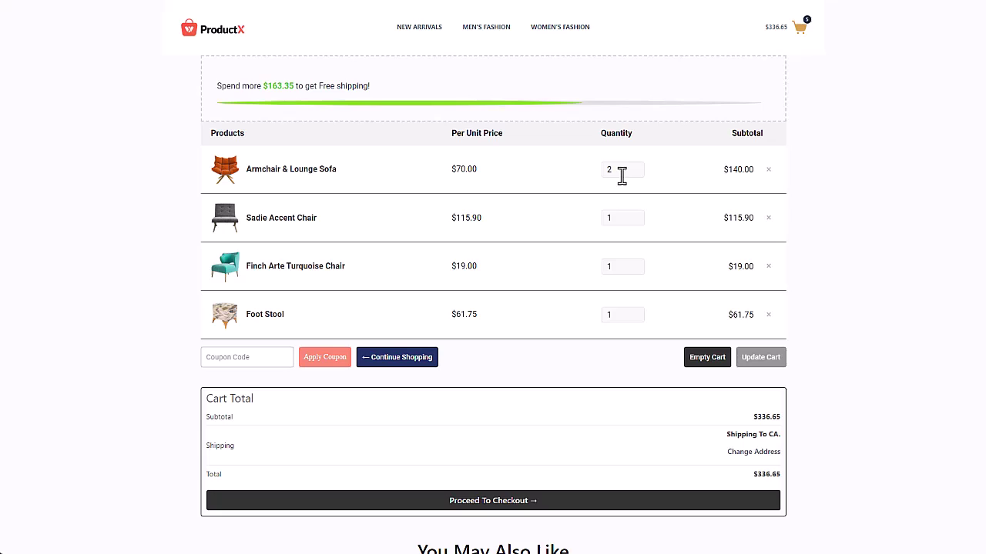
# On the store's cart page, change the Armchair & Lounge Sofa quantity to 10 and update the cart
pyautogui.moveTo(623, 171); pyautogui.dragTo(604, 174)
pyautogui.press('BackSpace')
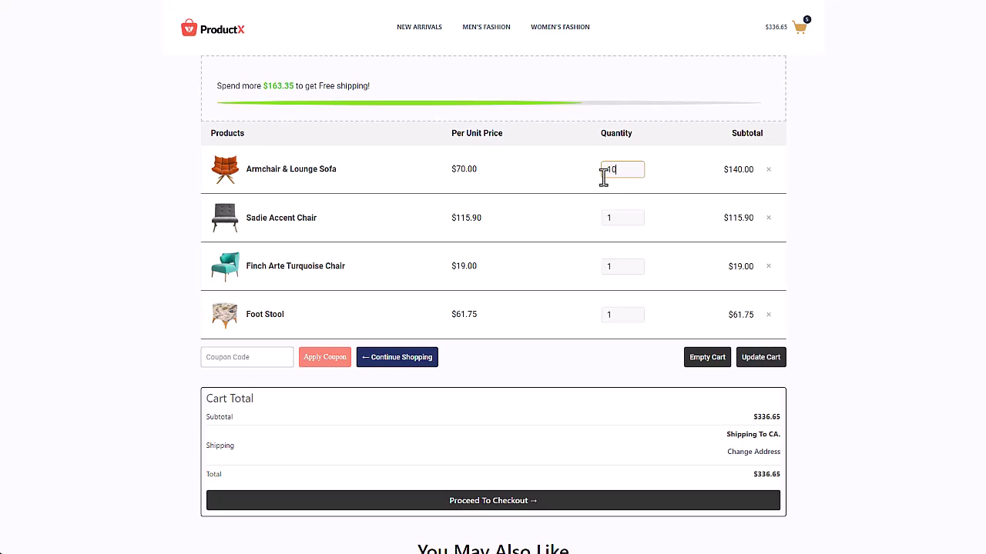
pyautogui.click(771, 367)
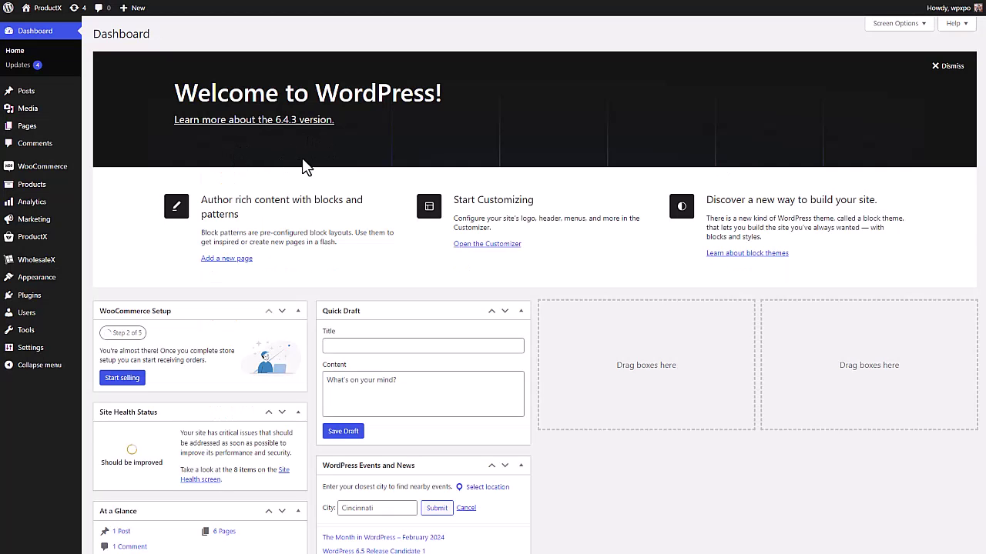
# Open the United States (US) shipping zone for editing in the WooCommerce shipping settings
pyautogui.moveTo(58, 173)
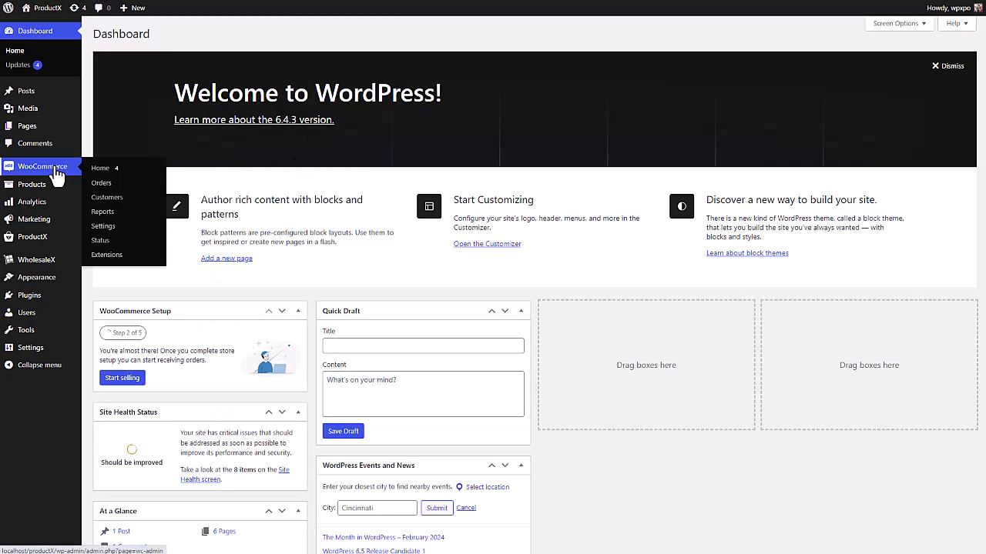
pyautogui.click(102, 227)
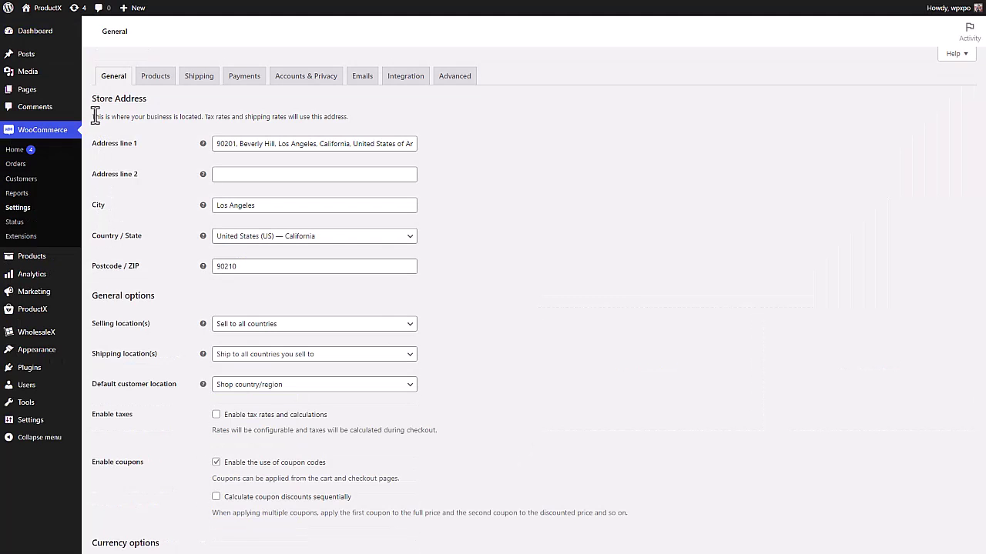
pyautogui.click(199, 83)
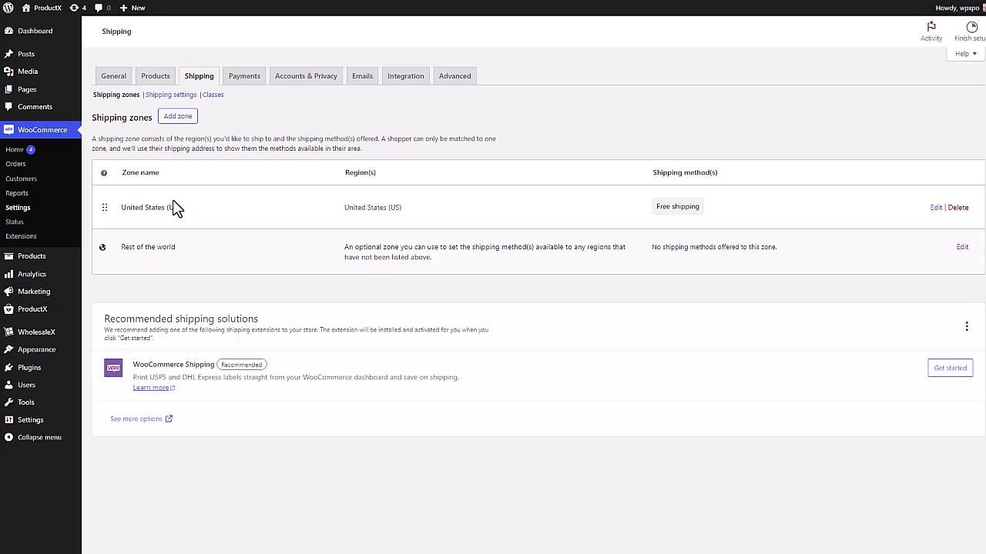
pyautogui.click(932, 209)
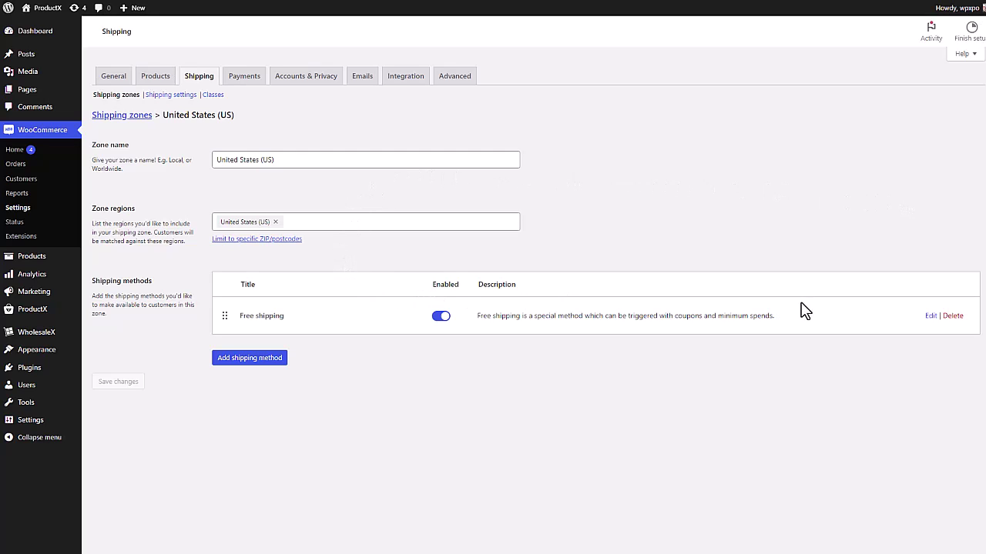
# Open the zone's Free shipping method for editing, check its minimum order amount, and save the method without changing it
pyautogui.click(930, 316)
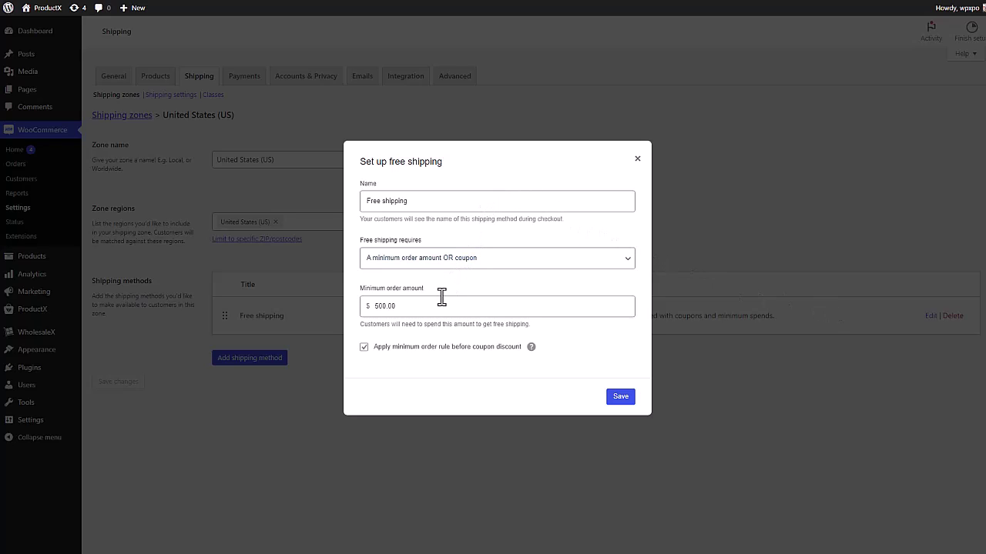
pyautogui.moveTo(434, 305); pyautogui.dragTo(357, 303)
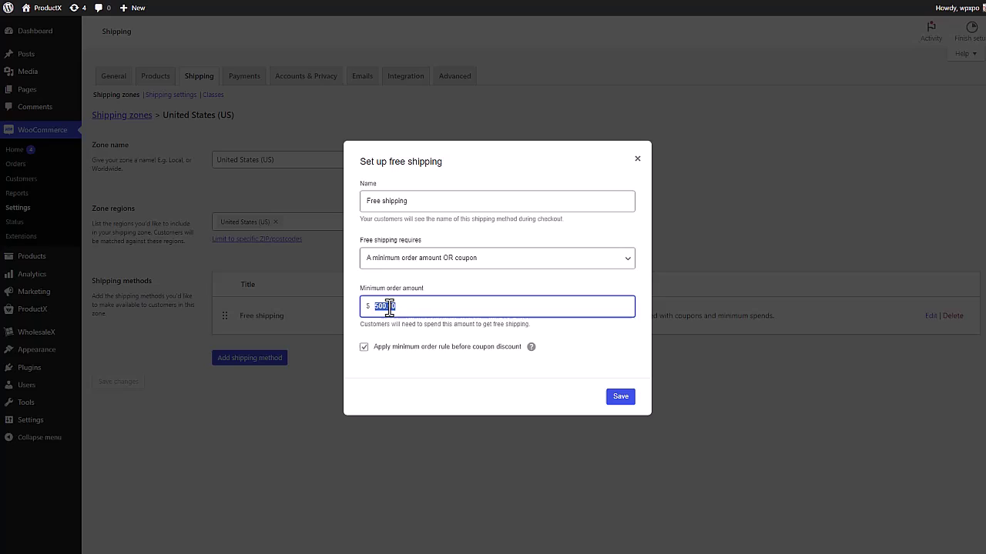
pyautogui.moveTo(389, 307); pyautogui.dragTo(406, 308)
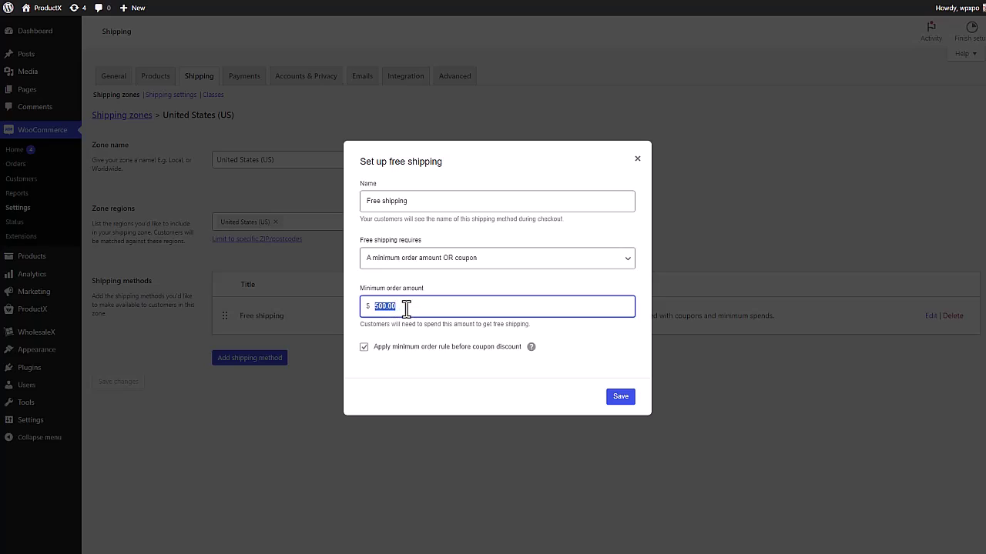
pyautogui.click(620, 397)
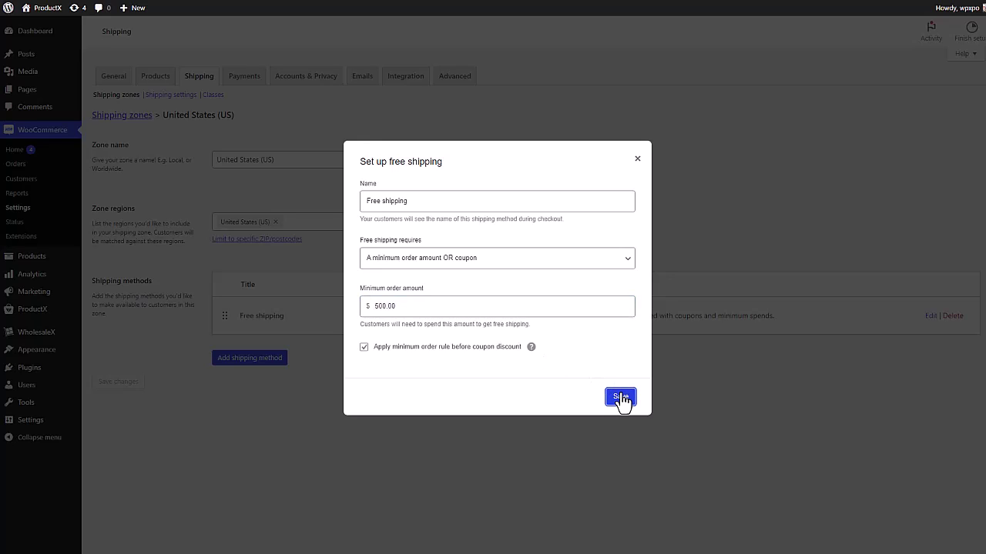